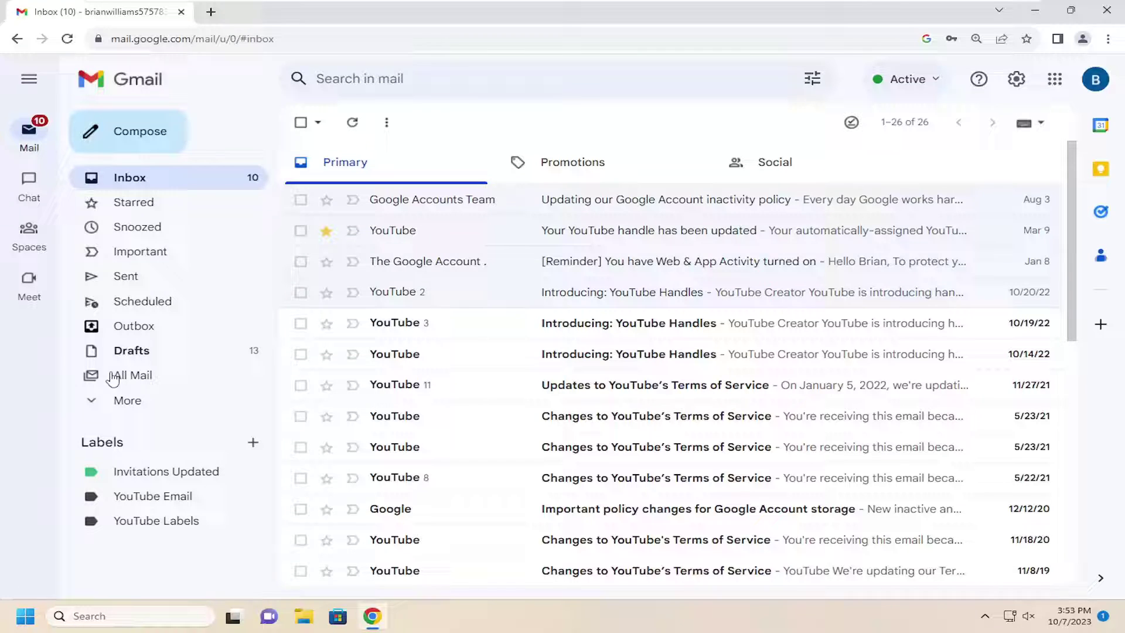
Glance at All Mail, then archive the Google Accounts Team inactivity-policy email from the inbox
left_click(132, 374)
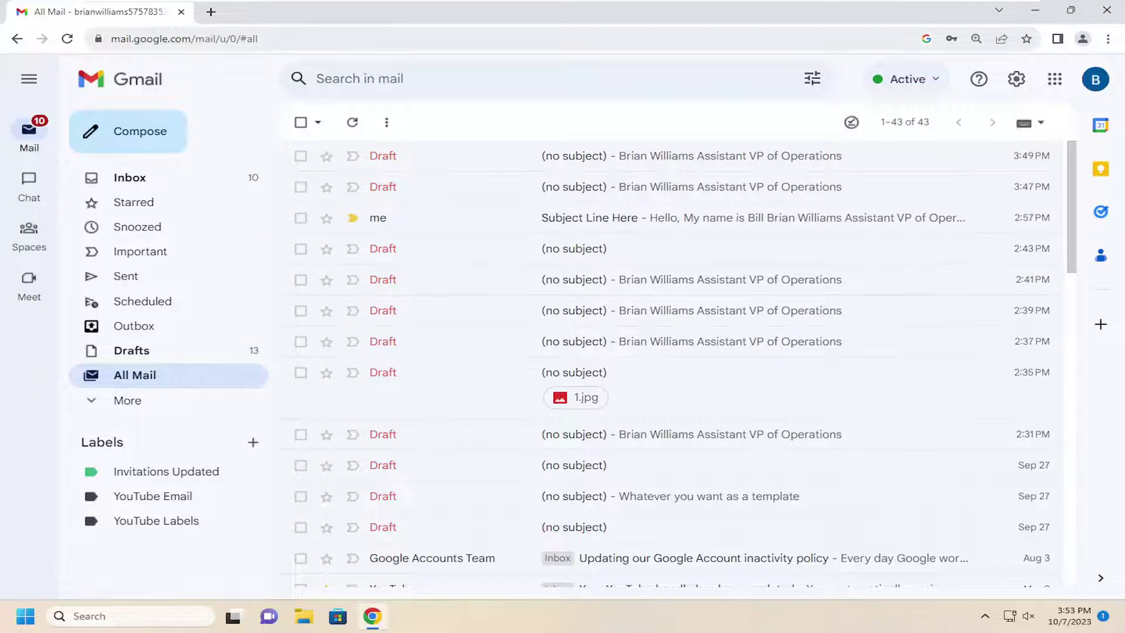
mouse_move(570, 256)
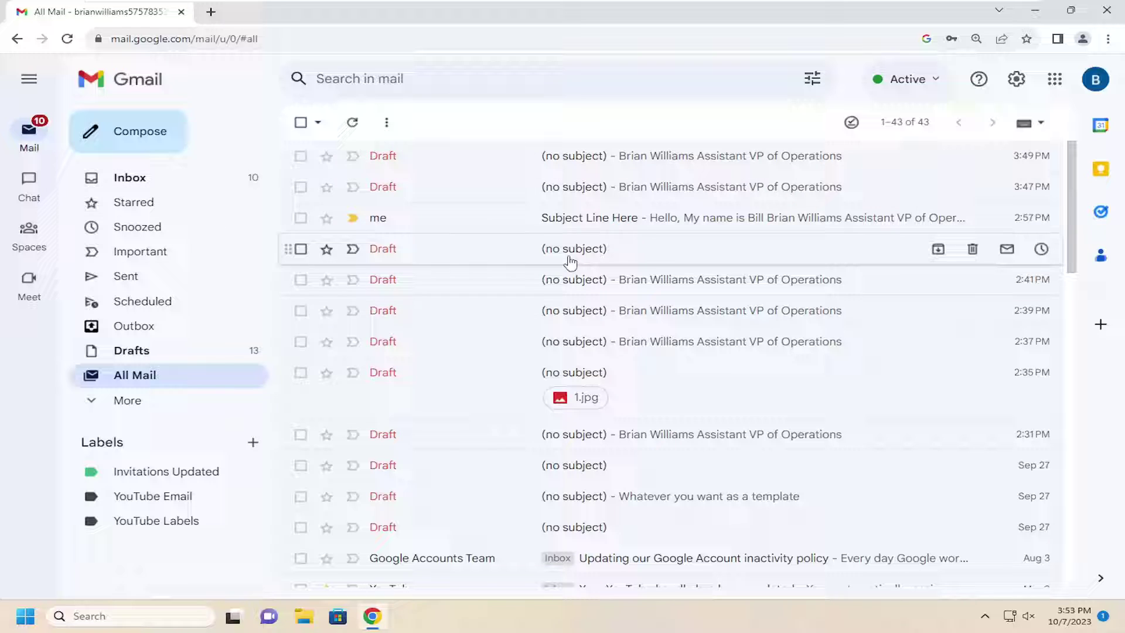
left_click(129, 177)
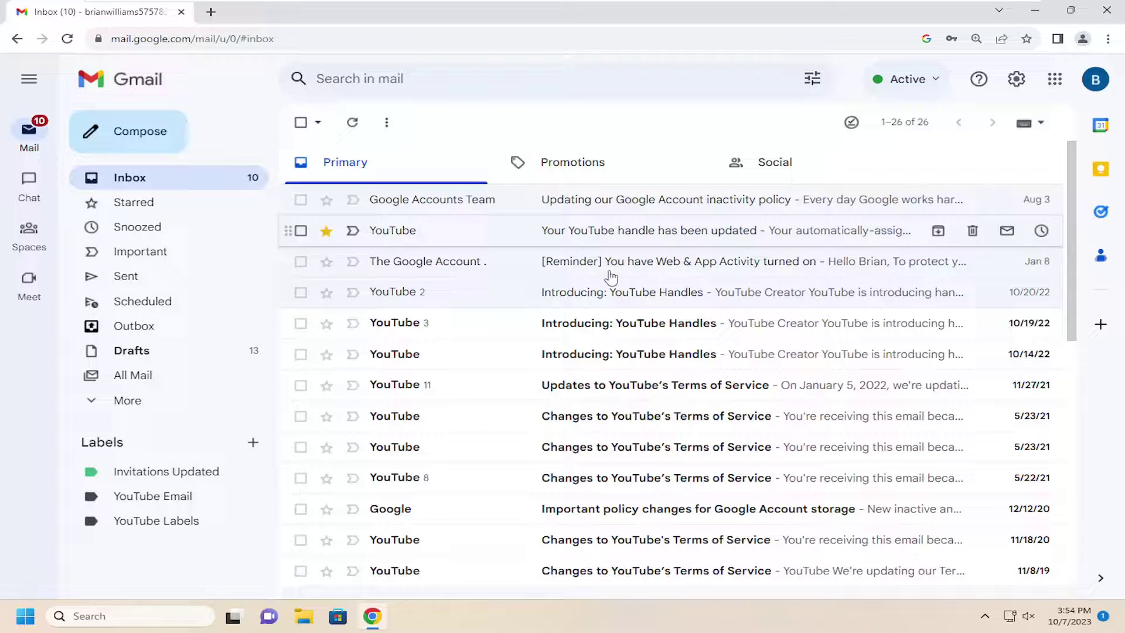
right_click(603, 204)
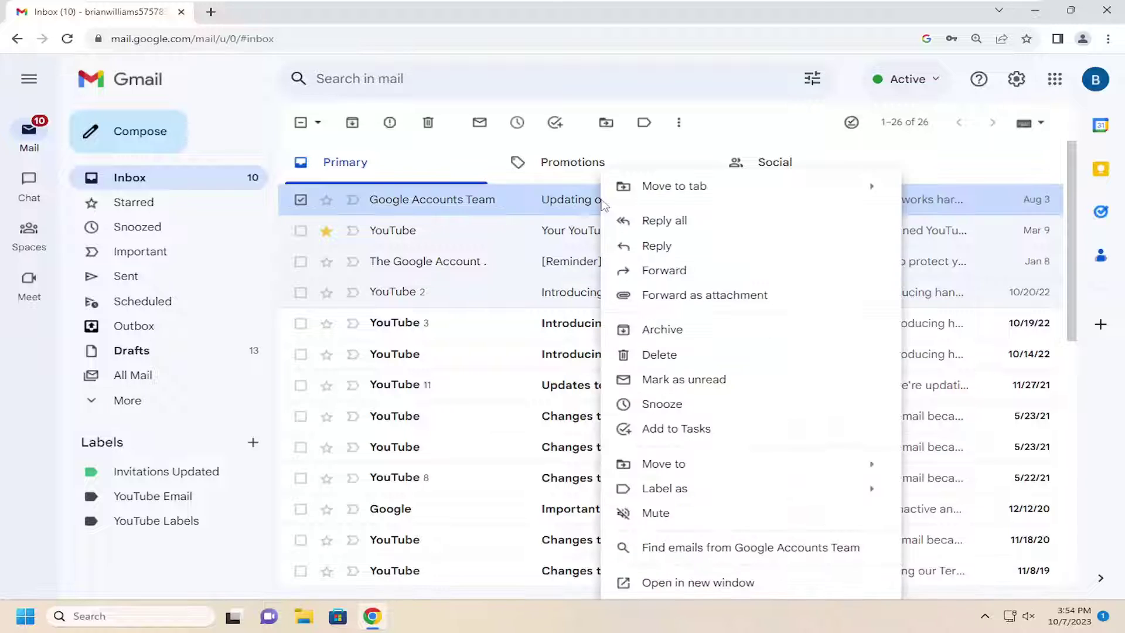
left_click(662, 330)
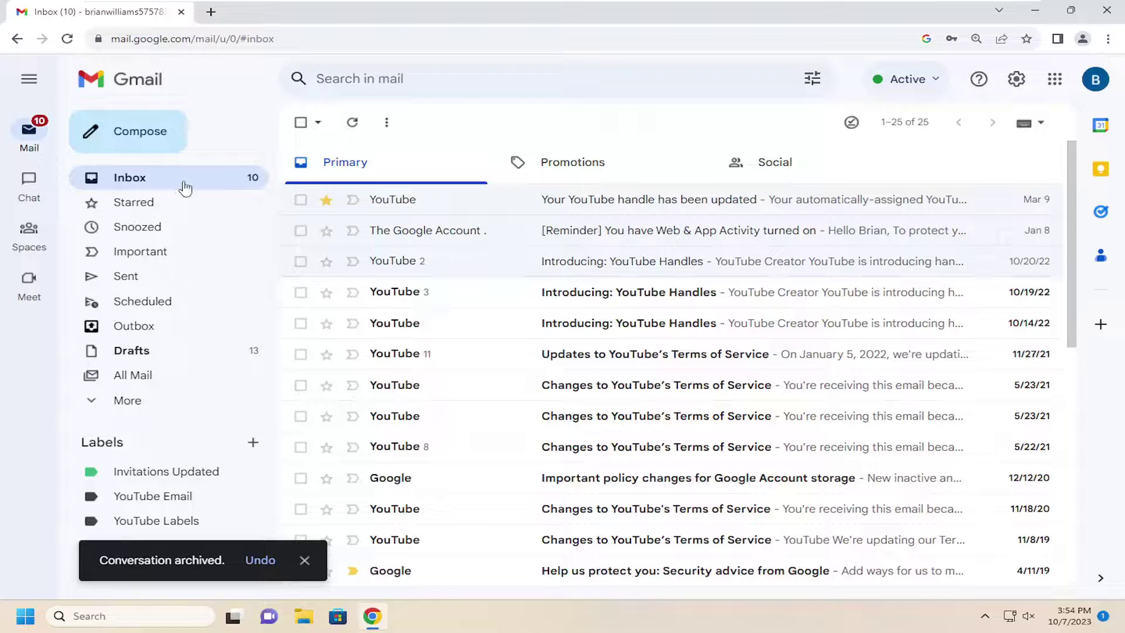
Open the All Mail folder, where the archived Google Accounts Team email is listed
left_click(132, 375)
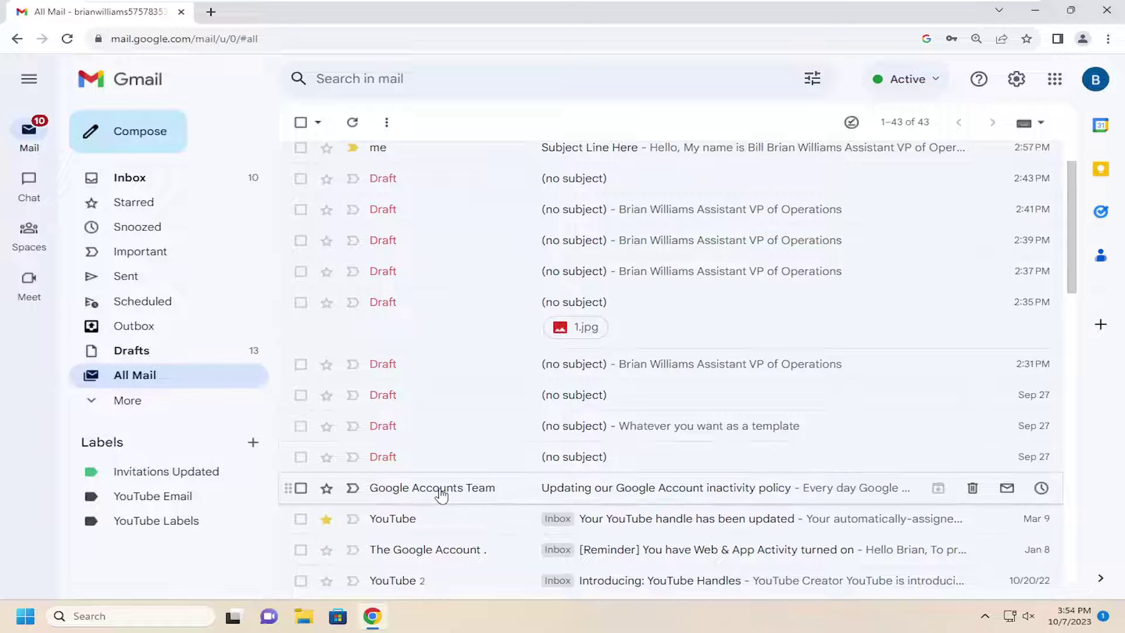
scroll(616, 343, "down", 2)
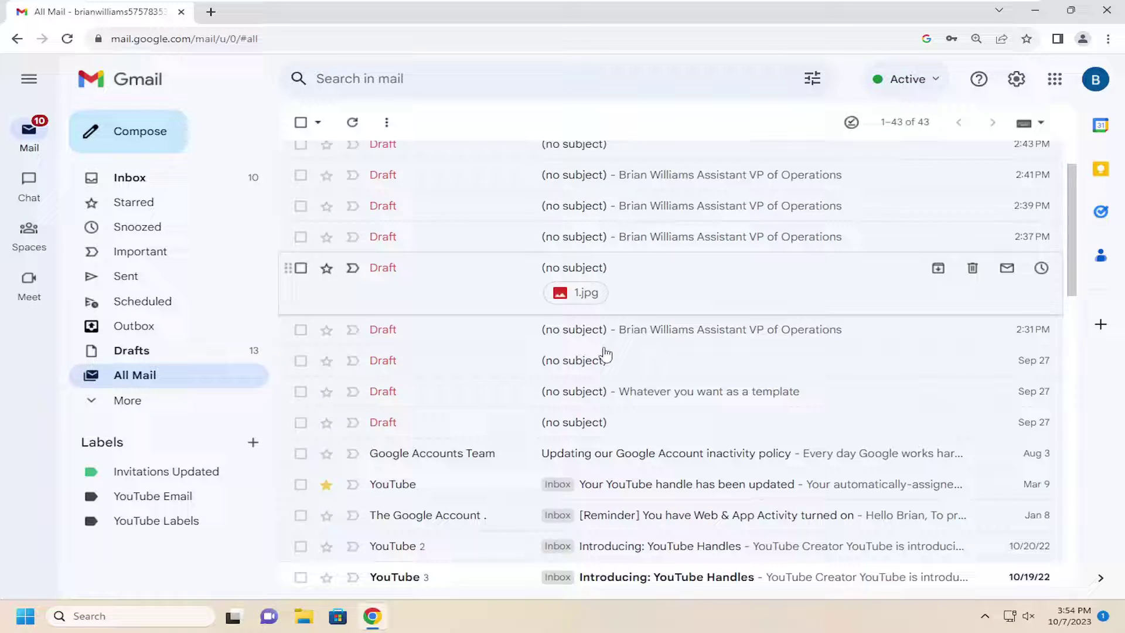
scroll(598, 352, "down", 2)
mouse_move(431, 453)
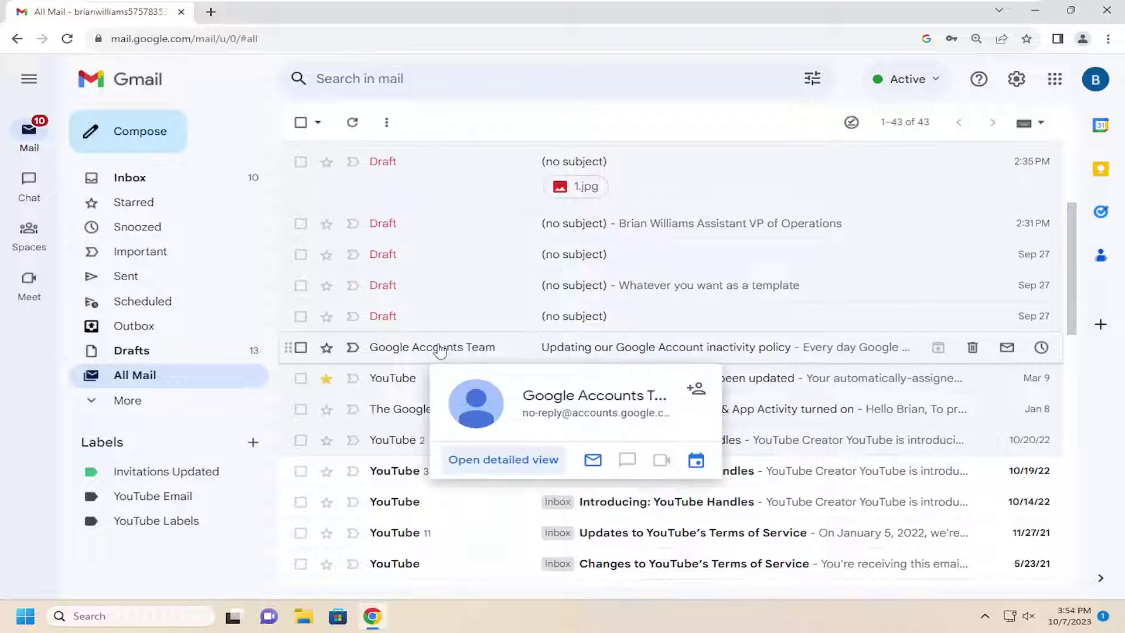
Move the Google Accounts Team email back to the inbox and view it atop Primary
right_click(430, 348)
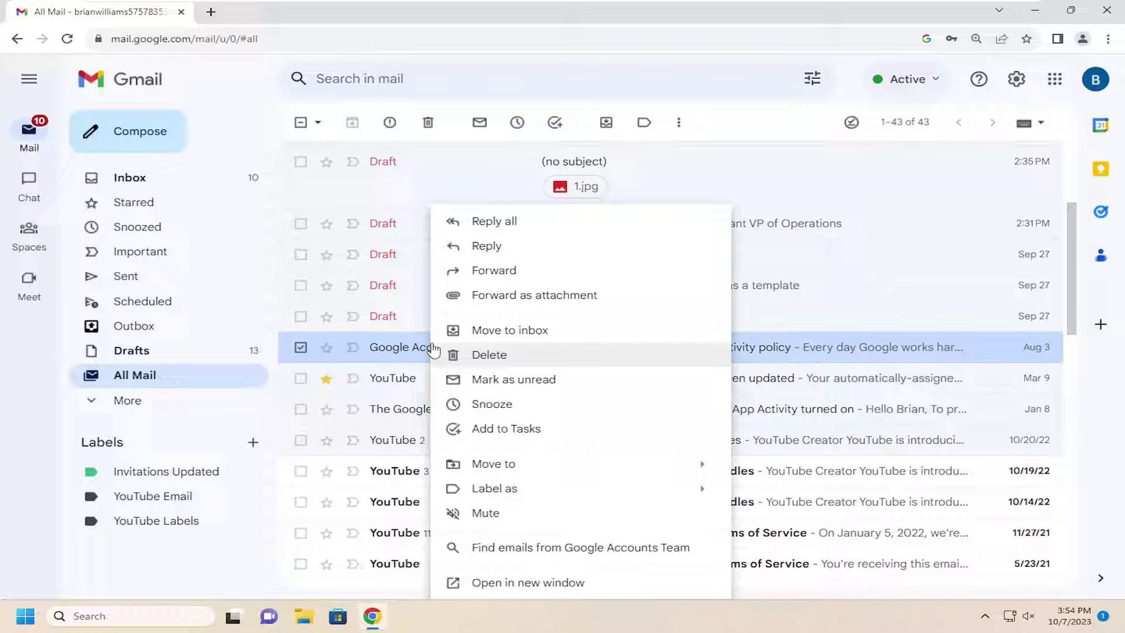
left_click(511, 330)
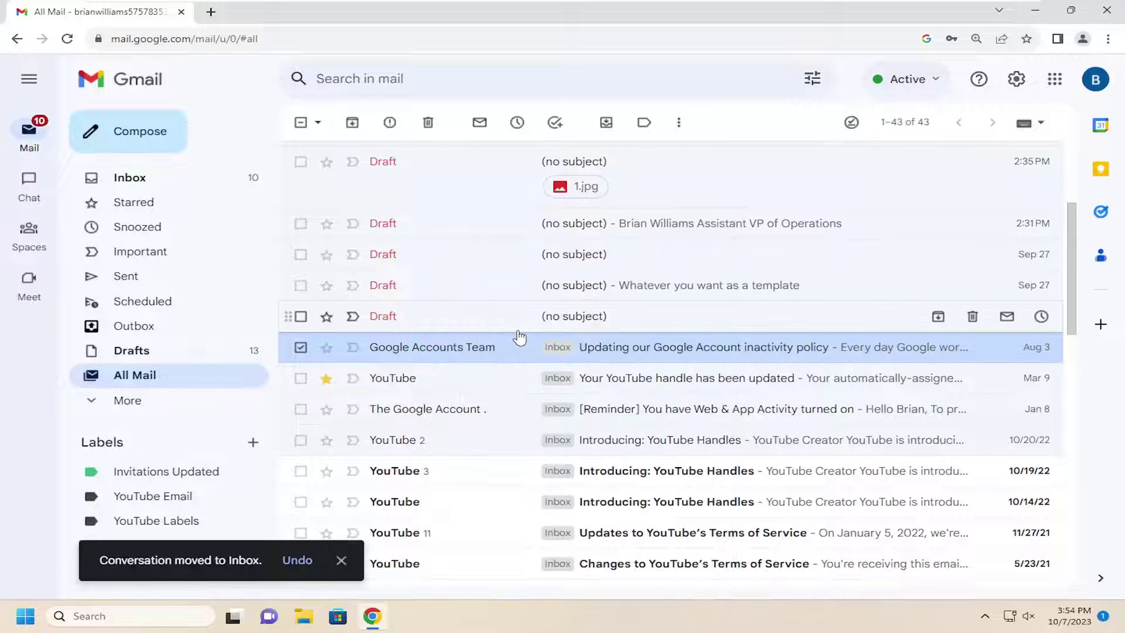
left_click(130, 177)
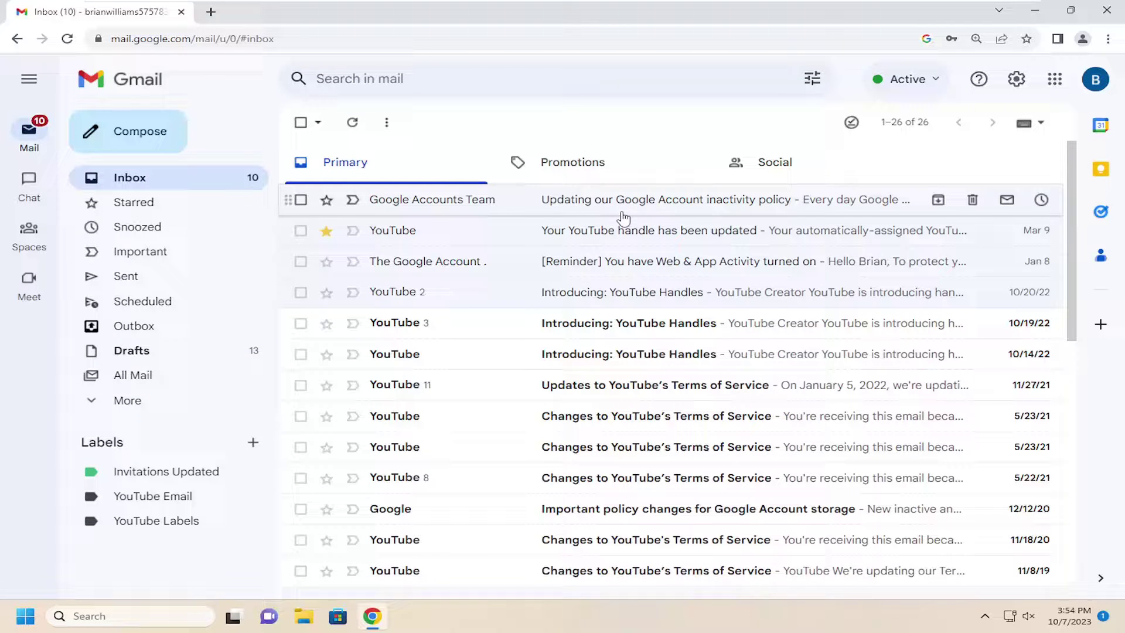